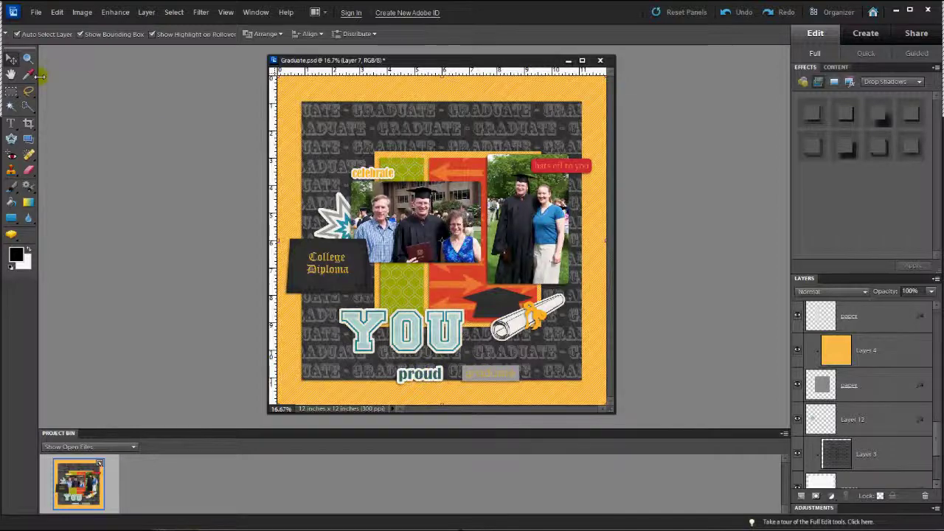
# - Add the black 24 pt text "I'm" in wm2_TypativeScrapper_Tall over the green paper and bring its layer to the front
pyautogui.click(11, 123)
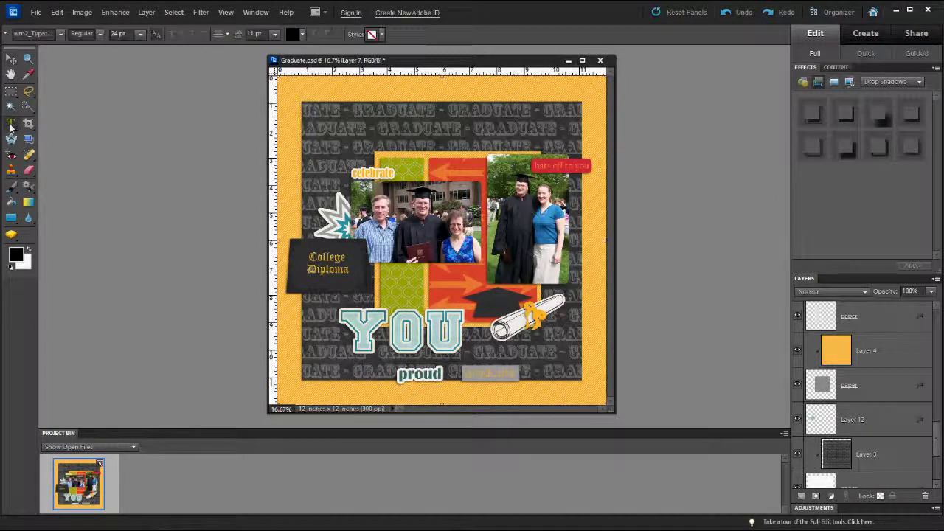
pyautogui.click(61, 33)
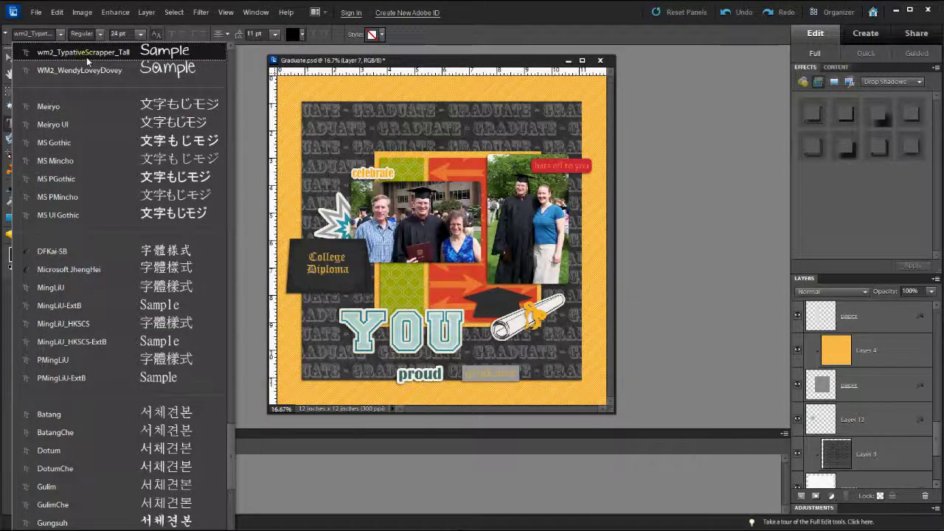
pyautogui.click(89, 56)
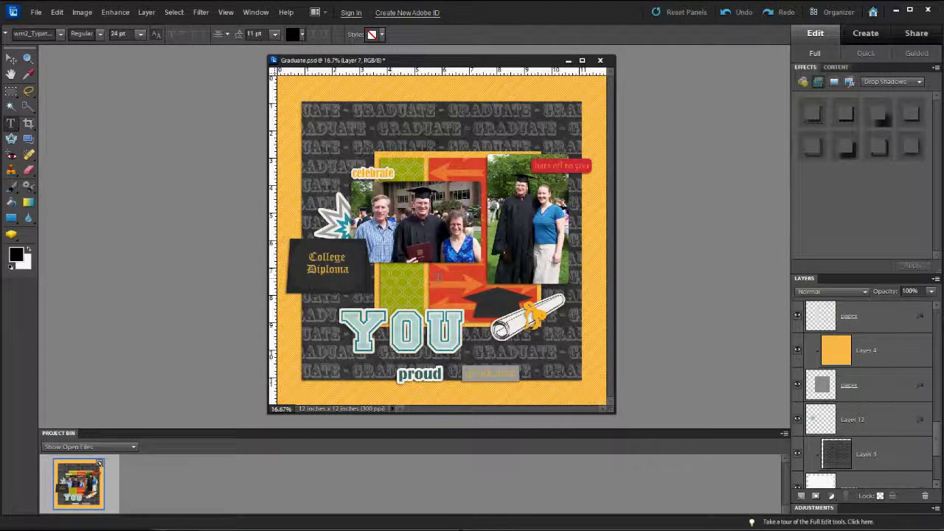
pyautogui.click(441, 278)
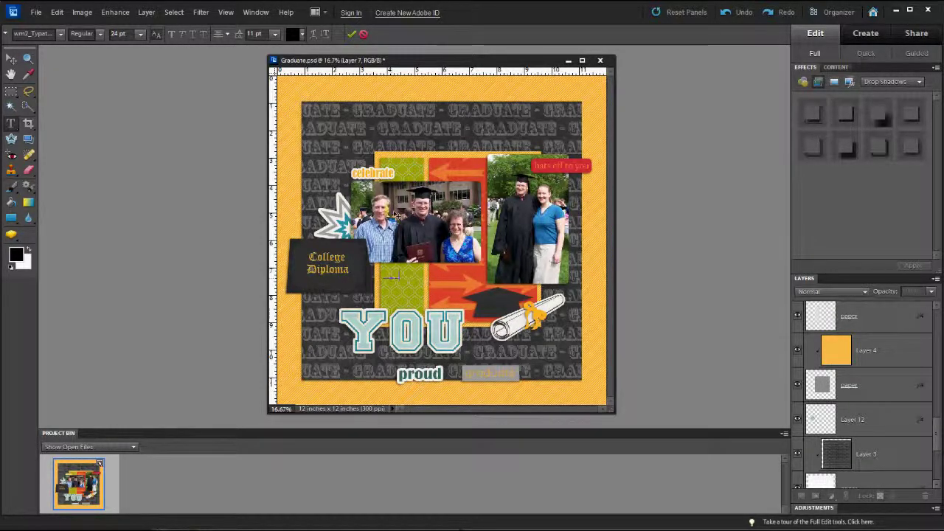
pyautogui.click(351, 35)
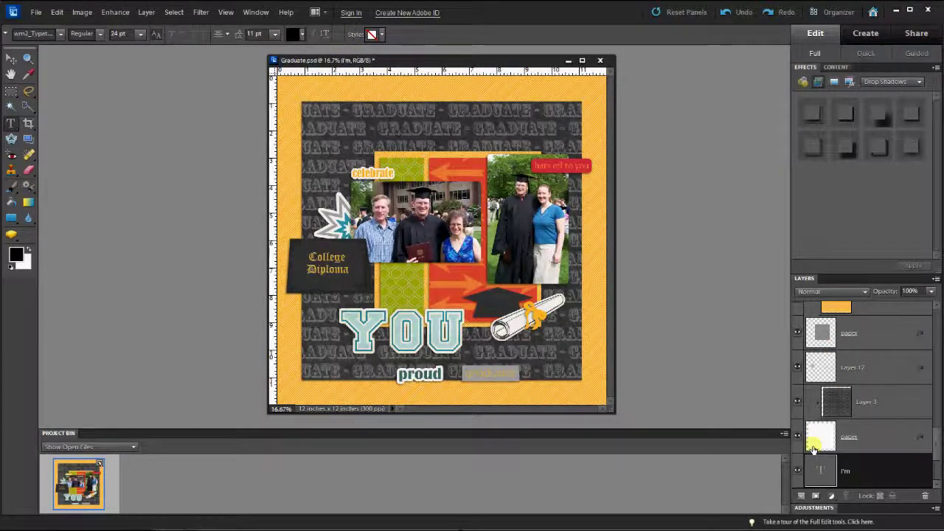
pyautogui.hotkey('ctrl', 'shift', ']')
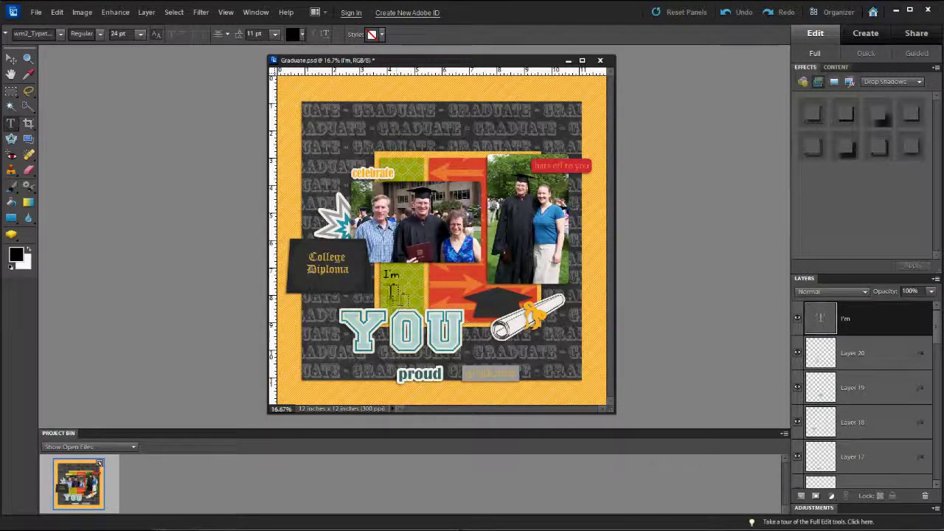
# - Add separate text layers "so" and "of" near "I'm", and reposition "I'm" just below the family photo
pyautogui.click(408, 298)
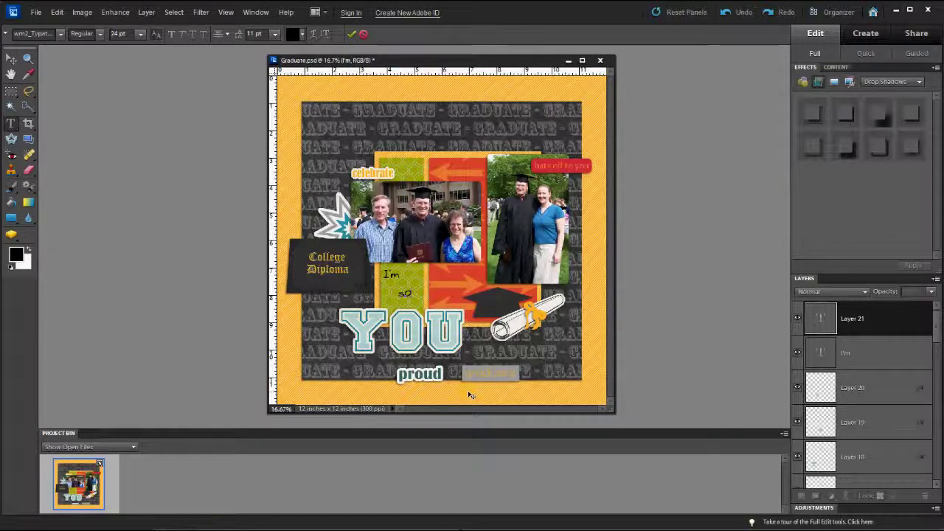
pyautogui.click(444, 292)
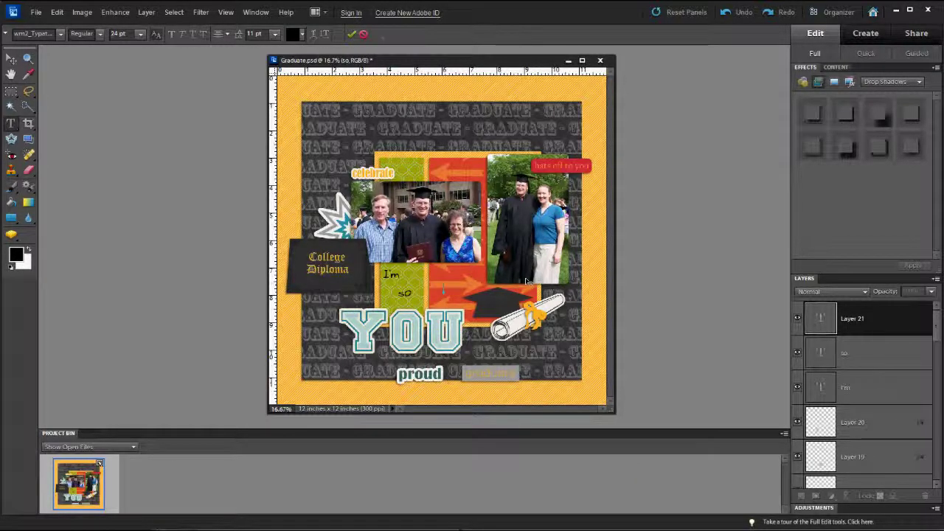
pyautogui.click(352, 35)
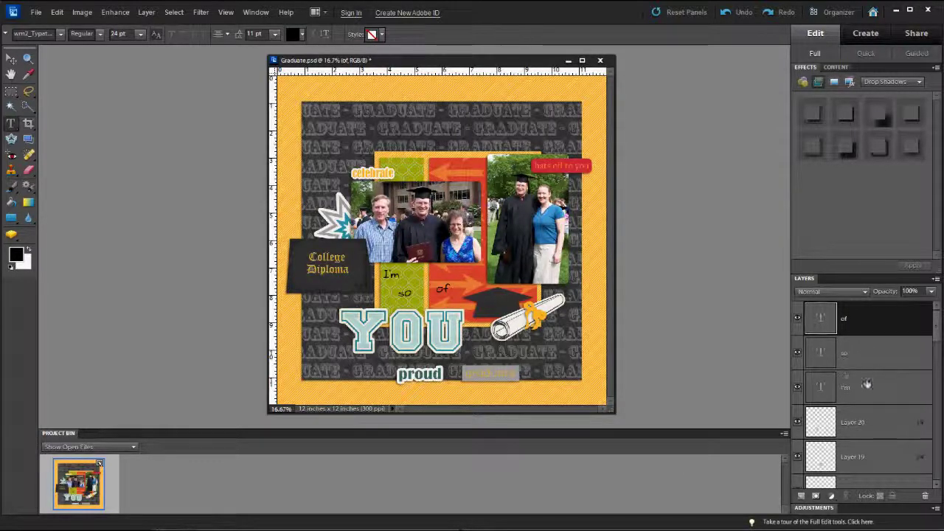
pyautogui.click(11, 58)
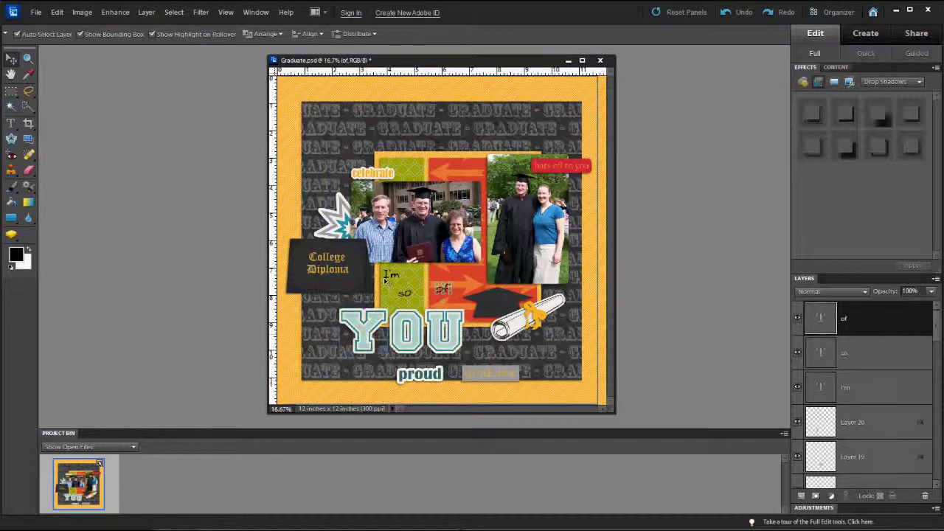
pyautogui.moveTo(388, 276)
pyautogui.mouseDown()
pyautogui.moveTo(340, 301)
pyautogui.moveTo(370, 282)
pyautogui.mouseUp()
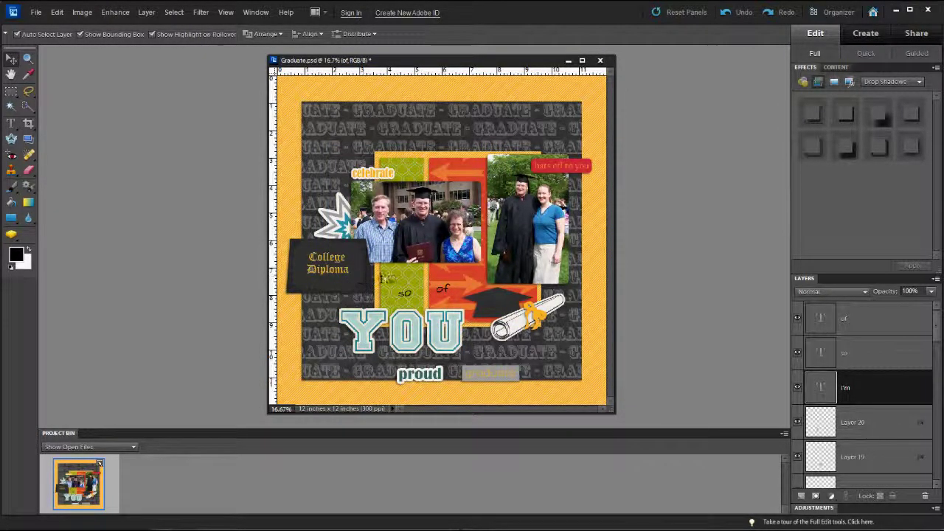
# - Select the three letter layers of the word "YOU" and link them together
pyautogui.click(382, 319)
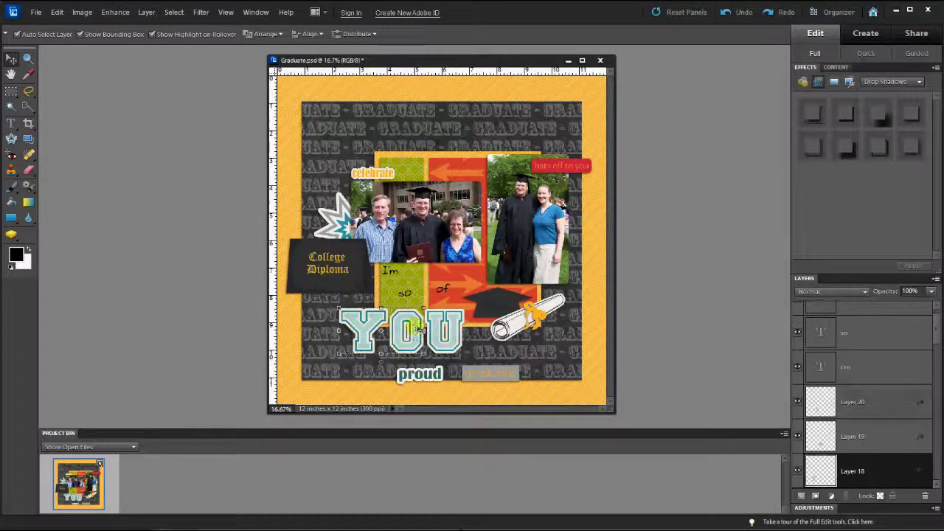
pyautogui.keyDown('shift'); pyautogui.click(443, 329); pyautogui.keyUp('shift')
pyautogui.keyDown('shift'); pyautogui.click(405, 330); pyautogui.keyUp('shift')
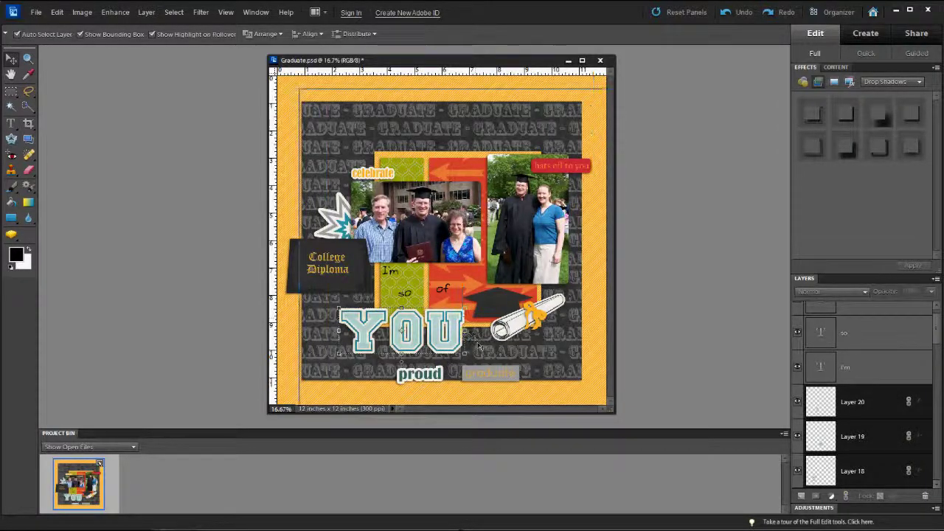
# - Scale the linked "YOU" letters down proportionally to 63.2%
pyautogui.click(445, 332)
pyautogui.moveTo(444, 338); pyautogui.dragTo(490, 343)
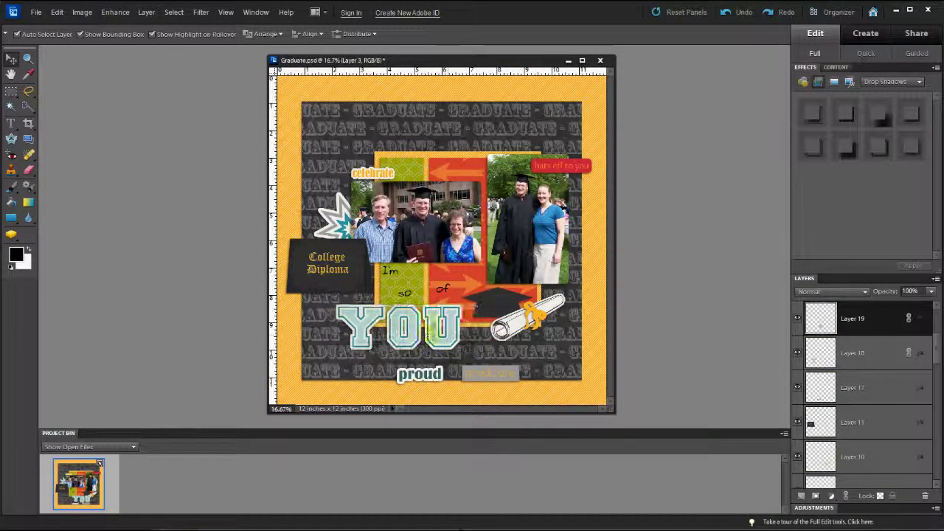
pyautogui.moveTo(462, 303); pyautogui.dragTo(421, 320)
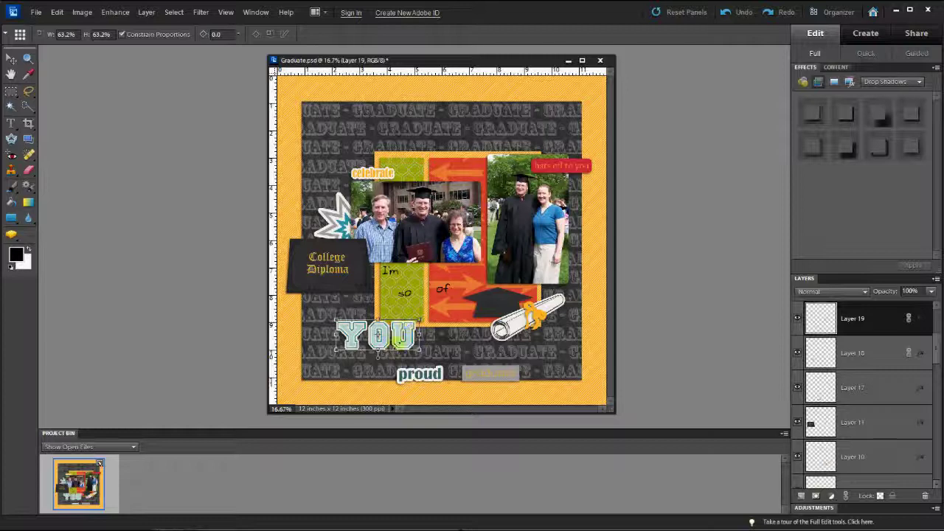
pyautogui.click(395, 358)
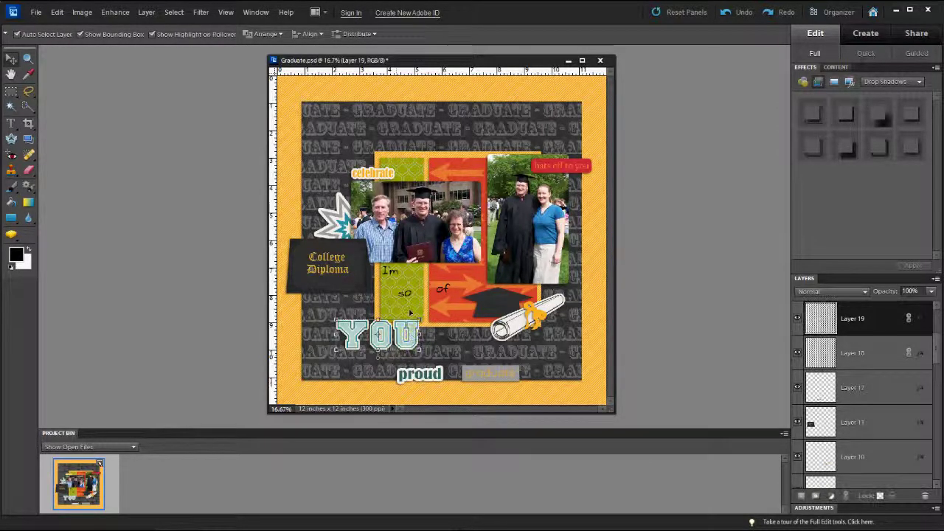
# - Arrange "I'm" and "so" side by side on the green paper, with the "proud" sticker and "of" on the line below
pyautogui.click(399, 279)
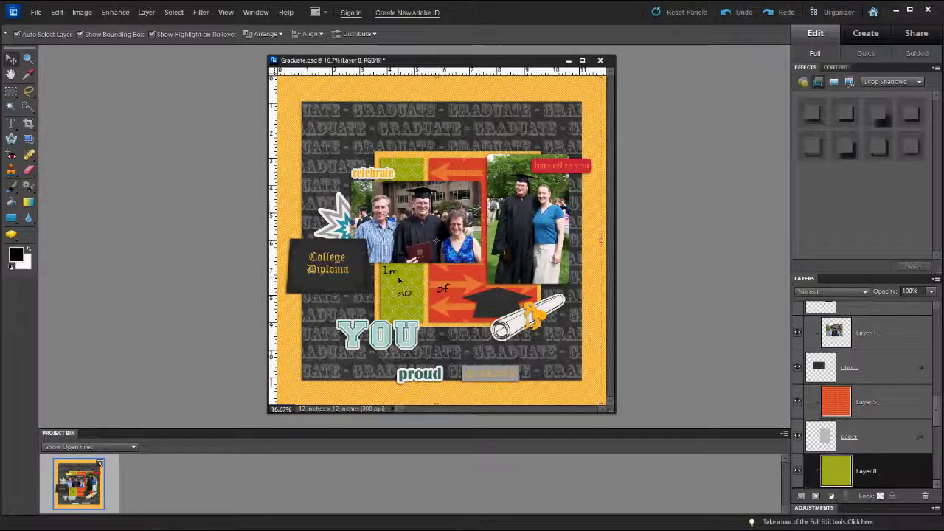
pyautogui.click(393, 273)
pyautogui.moveTo(395, 275); pyautogui.dragTo(415, 289)
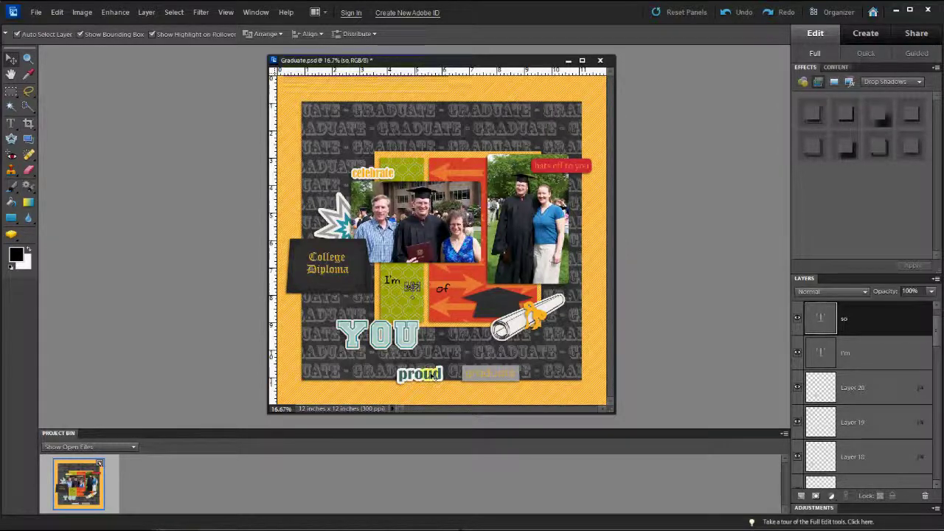
pyautogui.moveTo(420, 374); pyautogui.dragTo(444, 300)
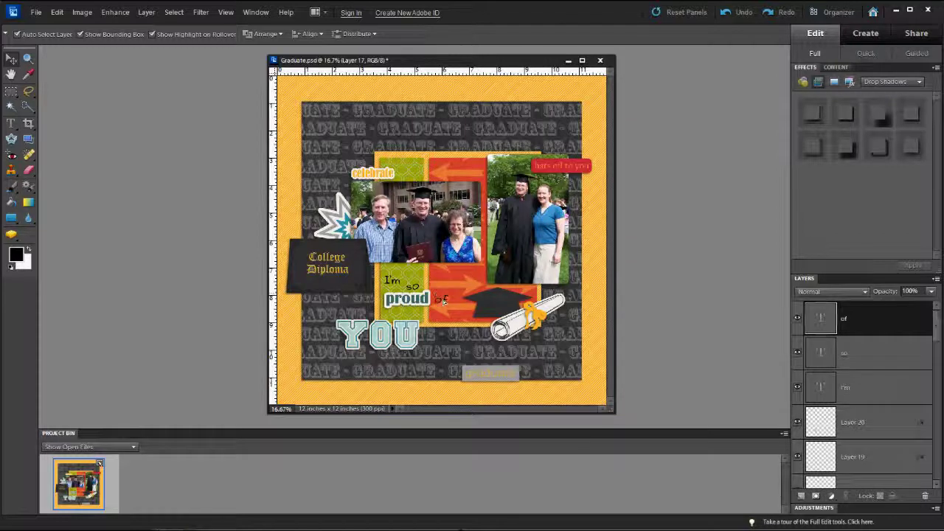
# - Place "YOU" beneath "proud of" and move the grey word tag beside it, under the graduation cap
pyautogui.moveTo(408, 333); pyautogui.dragTo(468, 321)
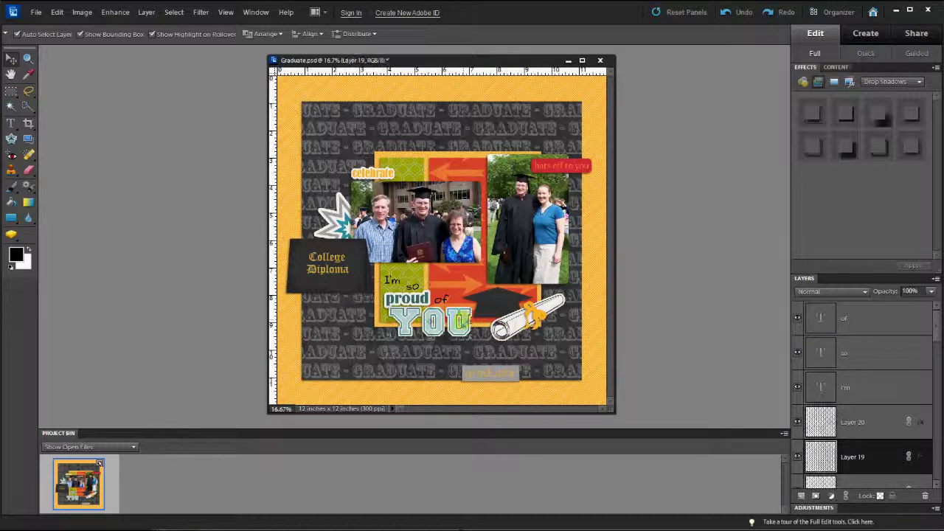
pyautogui.moveTo(490, 375); pyautogui.dragTo(490, 312)
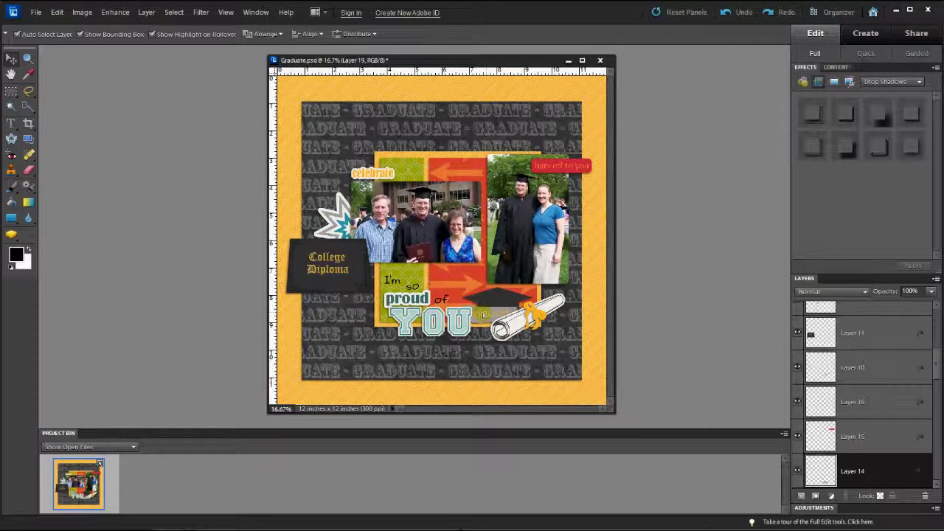
pyautogui.click(486, 313)
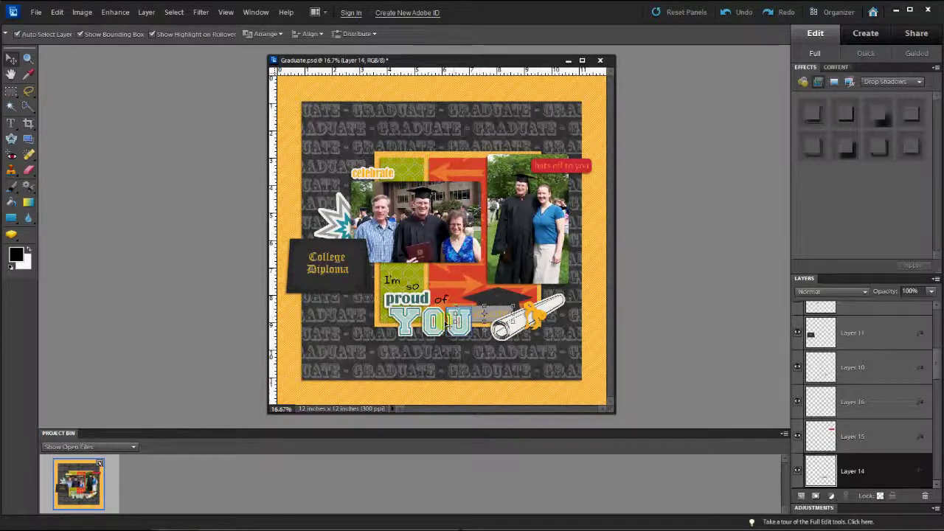
pyautogui.moveTo(433, 330); pyautogui.dragTo(412, 328)
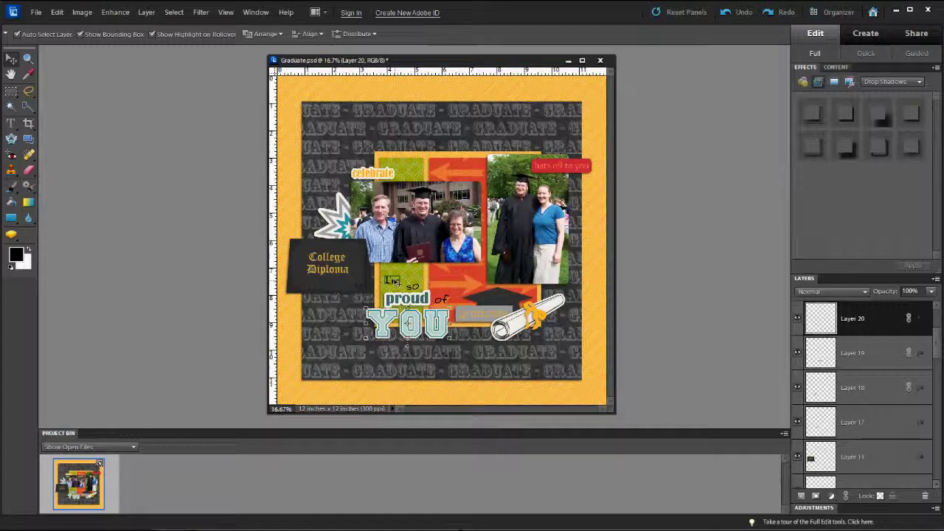
# - Try stacking "I'm" directly above "so" over the "proud" sticker
pyautogui.doubleClick(394, 282)
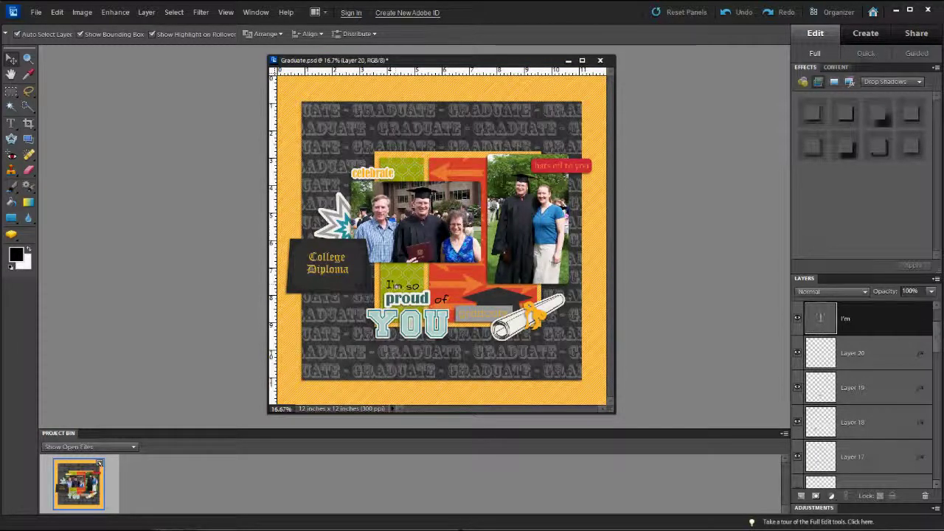
pyautogui.moveTo(399, 276)
pyautogui.mouseDown()
pyautogui.moveTo(411, 287)
pyautogui.moveTo(396, 280)
pyautogui.mouseUp()
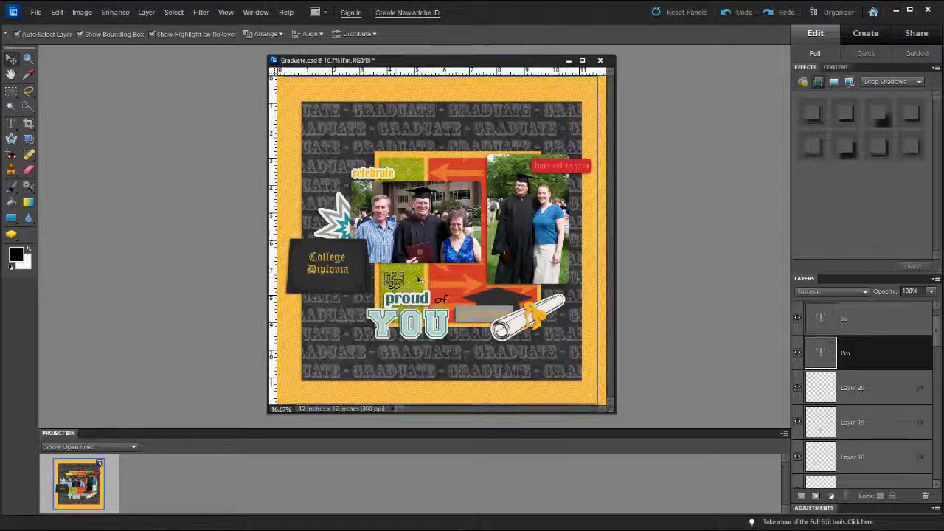
pyautogui.press('Up')
pyautogui.press('Up')
pyautogui.press('Up')
pyautogui.click(409, 321)
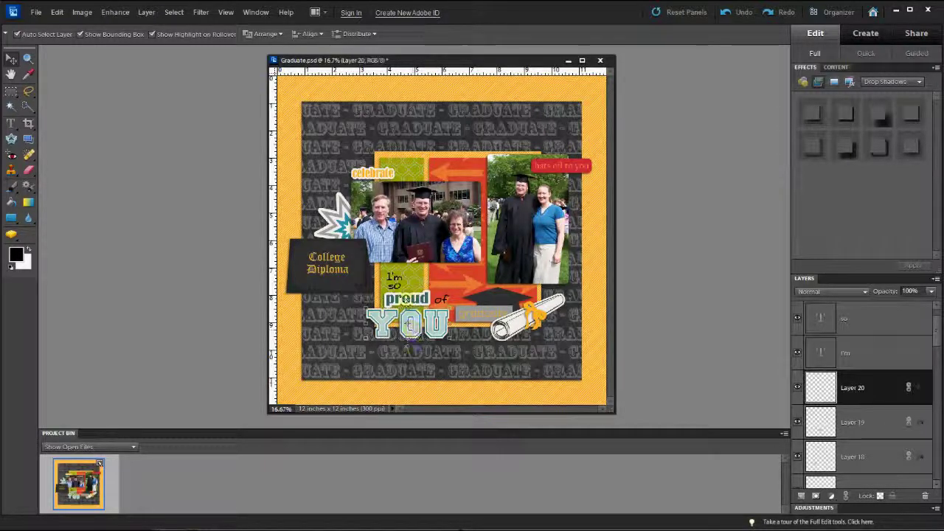
pyautogui.click(398, 279)
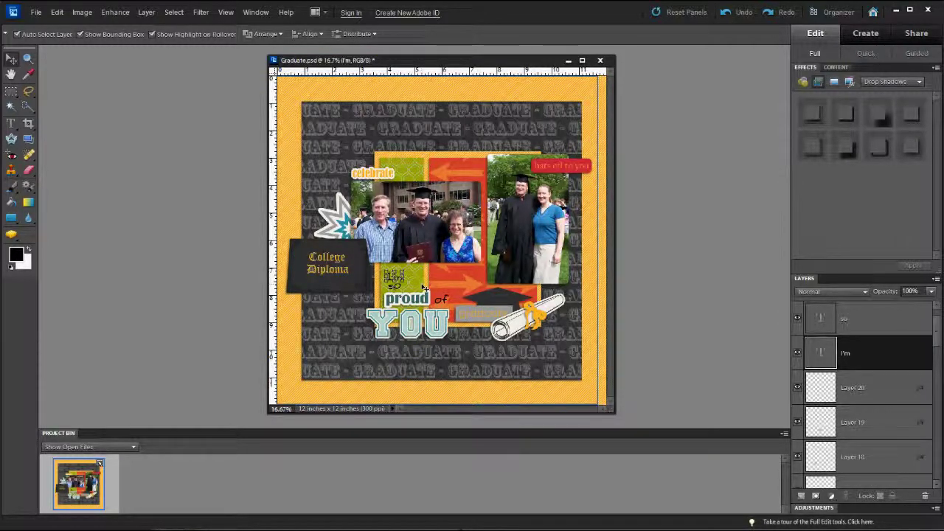
# - Stagger the title's first words, with "so" slightly lower and to the right of "I'm" above "proud"
pyautogui.click(448, 362)
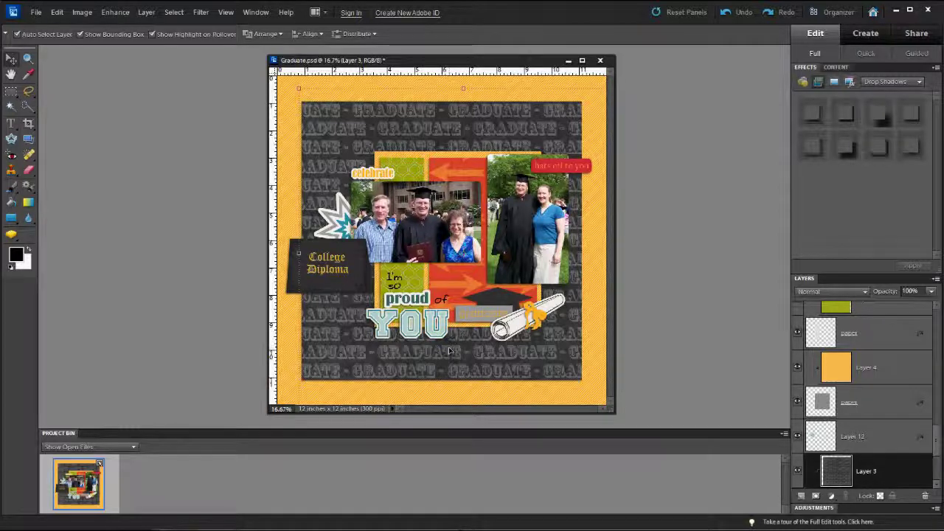
pyautogui.moveTo(394, 288); pyautogui.dragTo(411, 285)
pyautogui.click(392, 275)
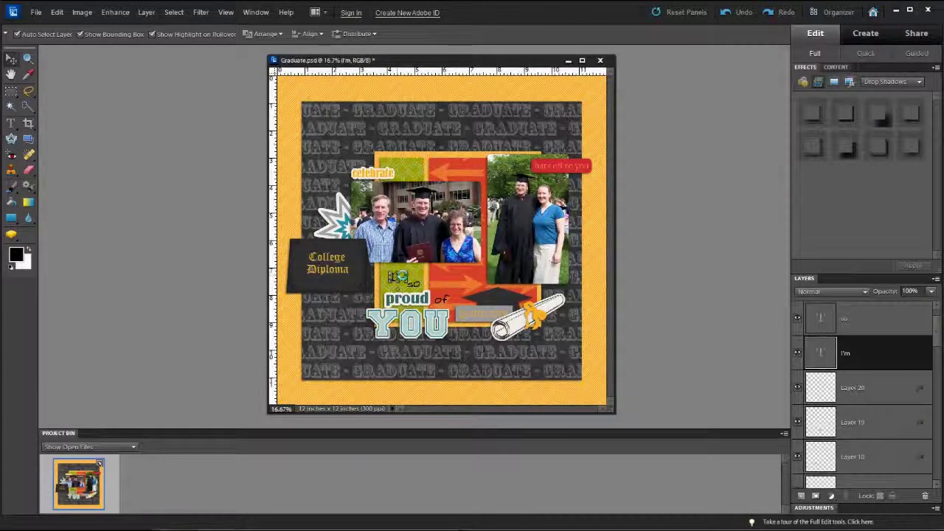
pyautogui.click(434, 326)
pyautogui.click(431, 359)
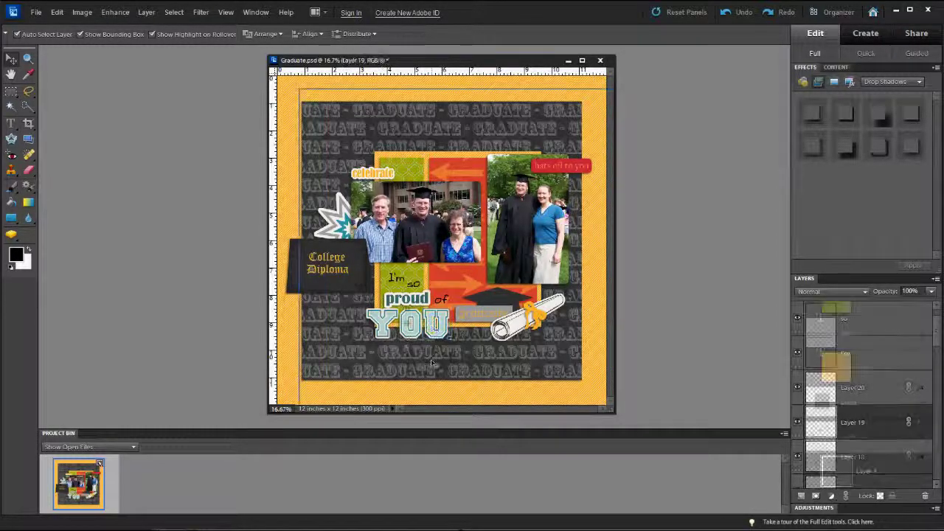